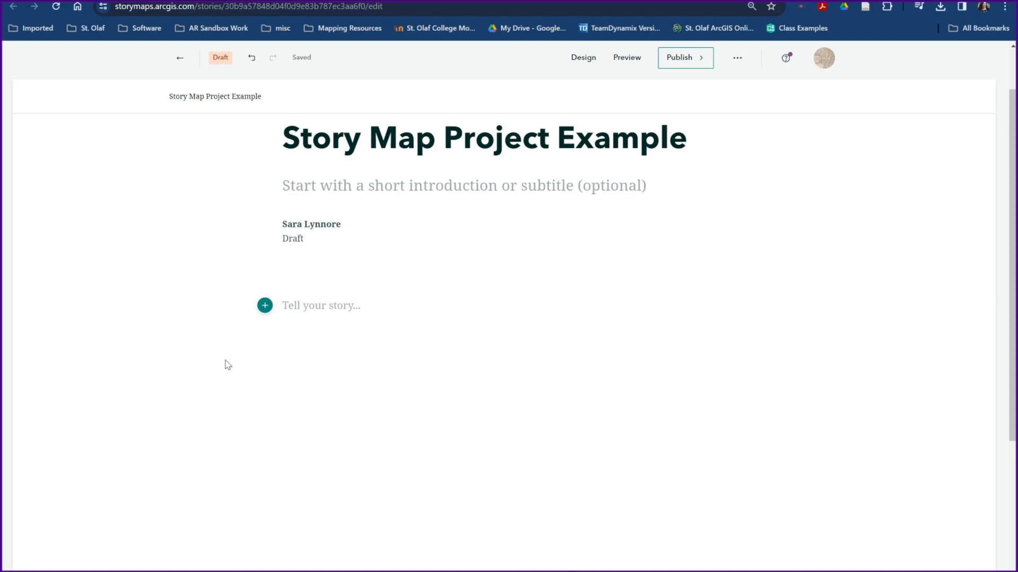
Insert a Video block below the story title and choose to add it by link
left_click(265, 306)
scroll(336, 387, "down", 1)
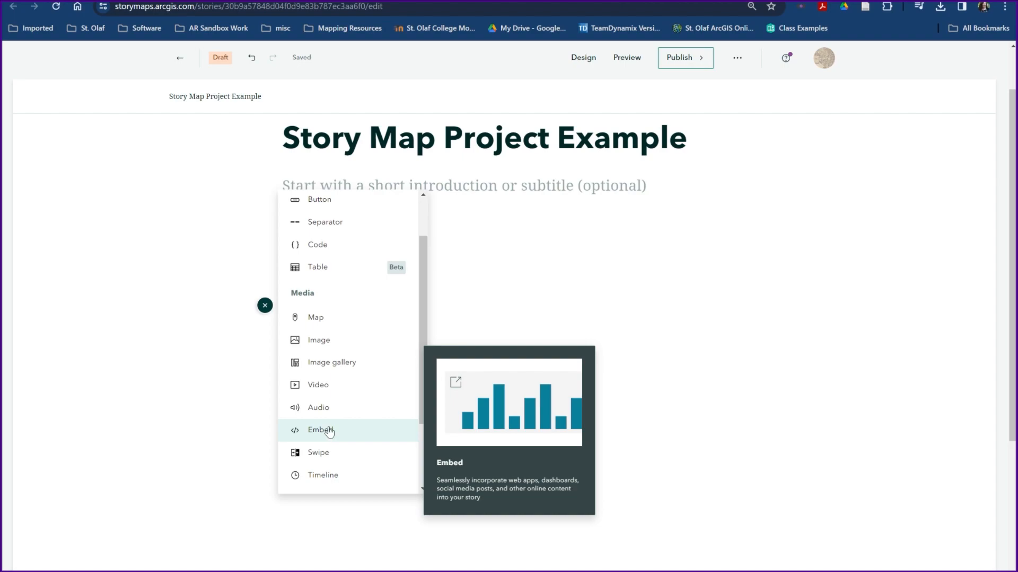
left_click(320, 385)
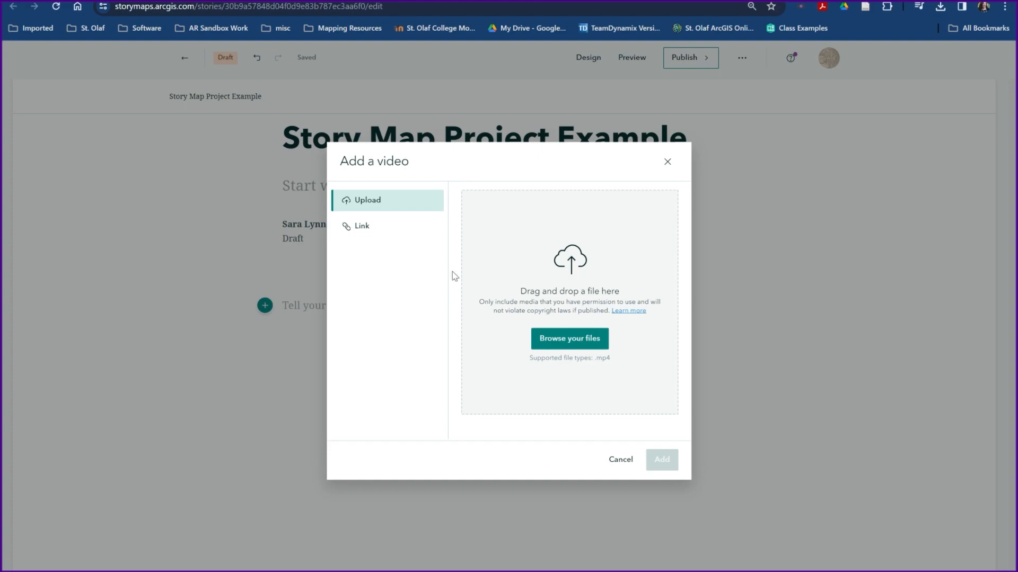
left_click(362, 228)
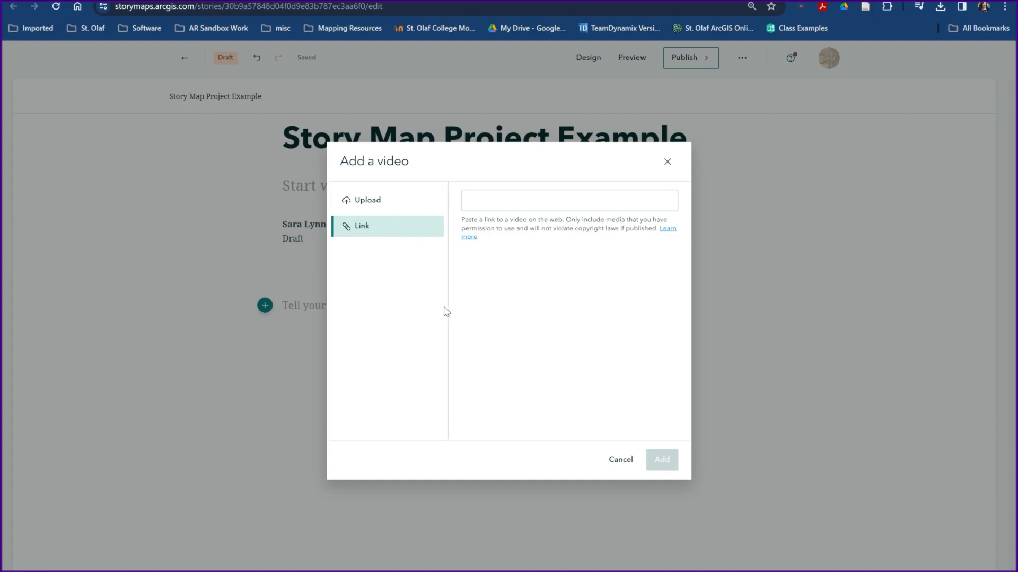
left_click(568, 361)
Copy the share link of the Map Projections YouTube video and return to the story
key("ctrl+Tab")
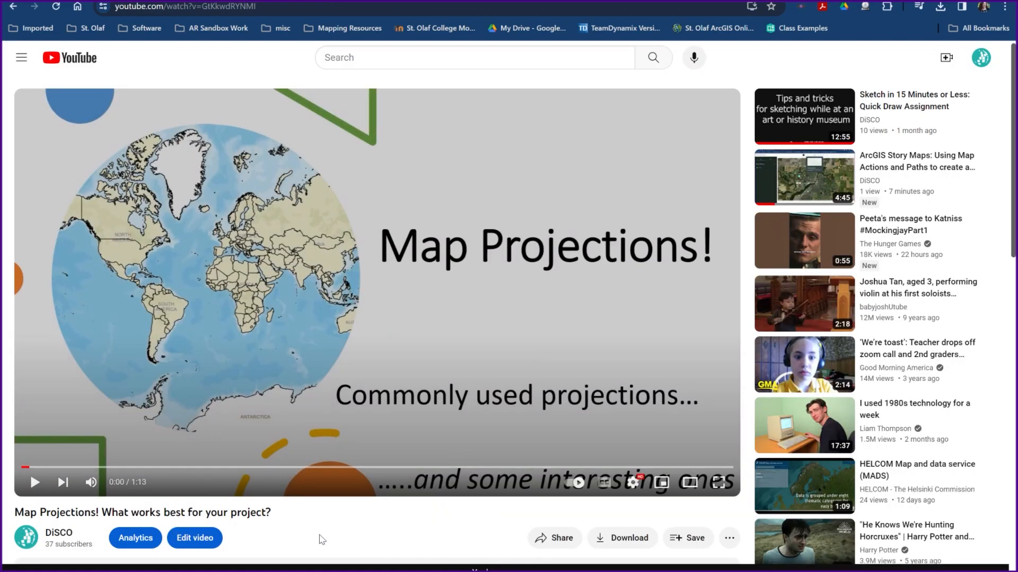
left_click(552, 540)
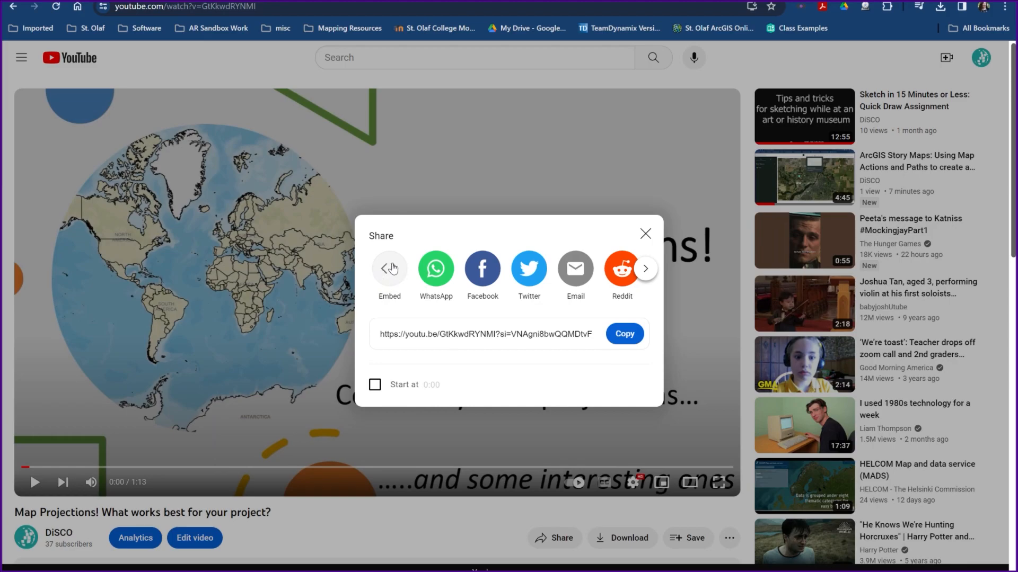
left_click(395, 269)
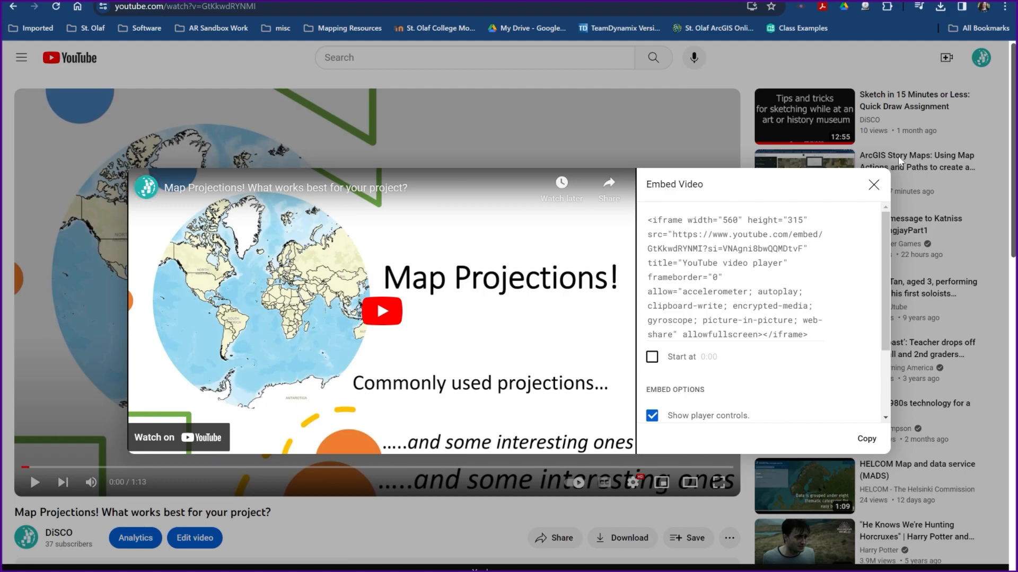
left_click(873, 186)
left_click(554, 538)
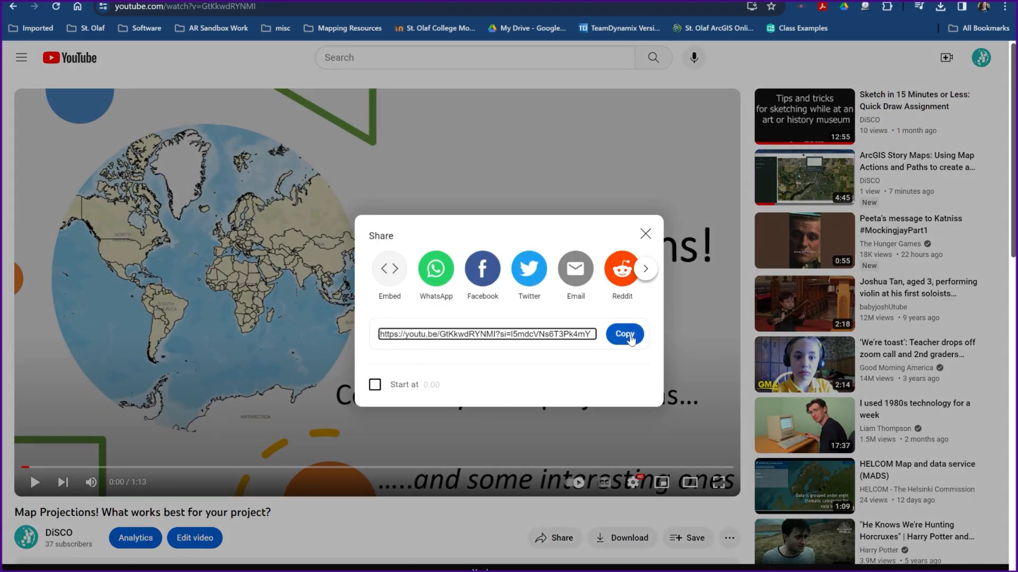
left_click(625, 334)
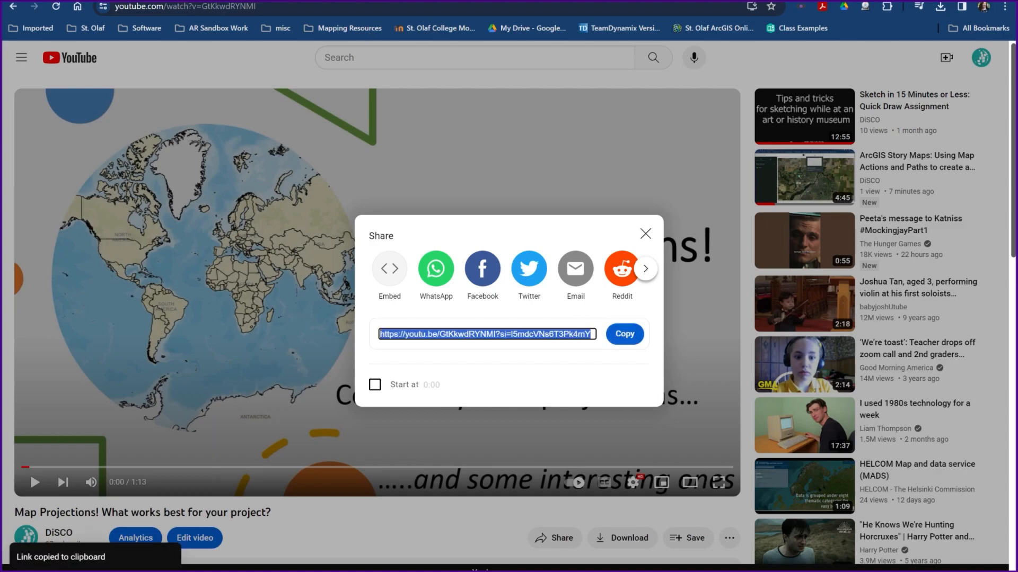
left_click(403, 1)
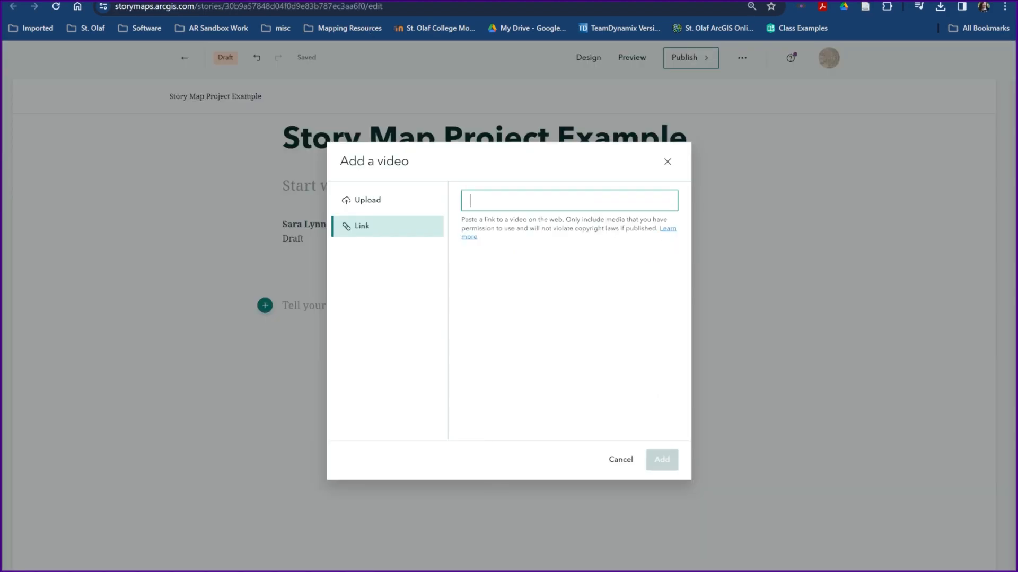
Paste the YouTube link into the video dialog and add the video to the story
key("ctrl+v")
left_click(662, 460)
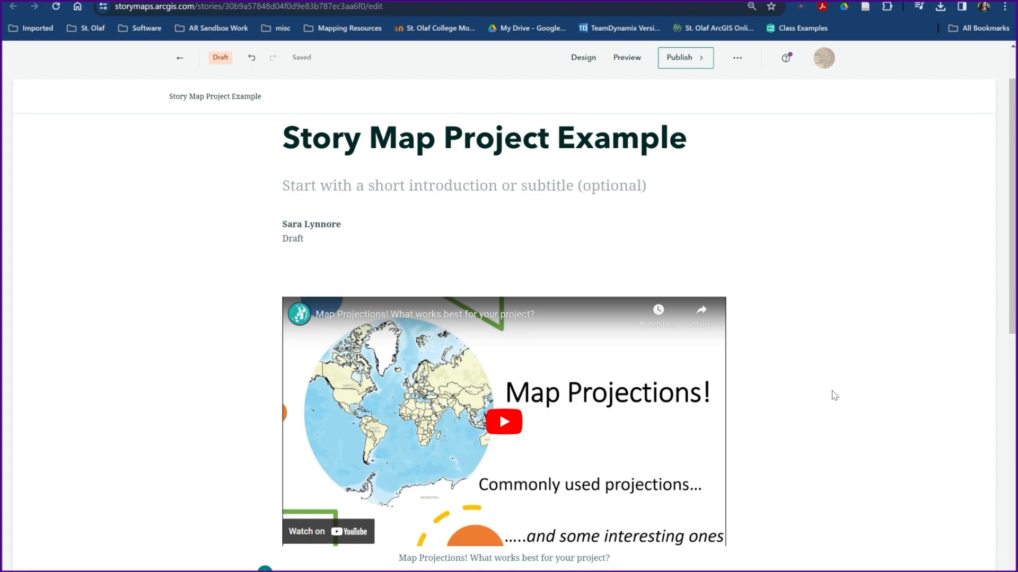
Add an Embed block below the video using the same YouTube link
scroll(875, 445, "down", 5)
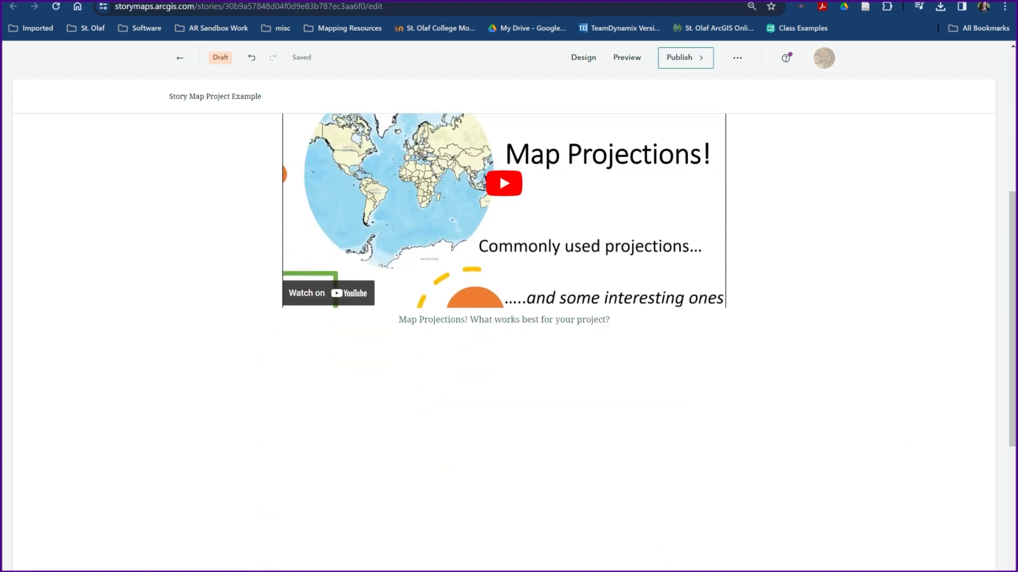
scroll(888, 412, "up", 2)
scroll(889, 412, "down", 2)
left_click(265, 336)
scroll(342, 459, "down", 2)
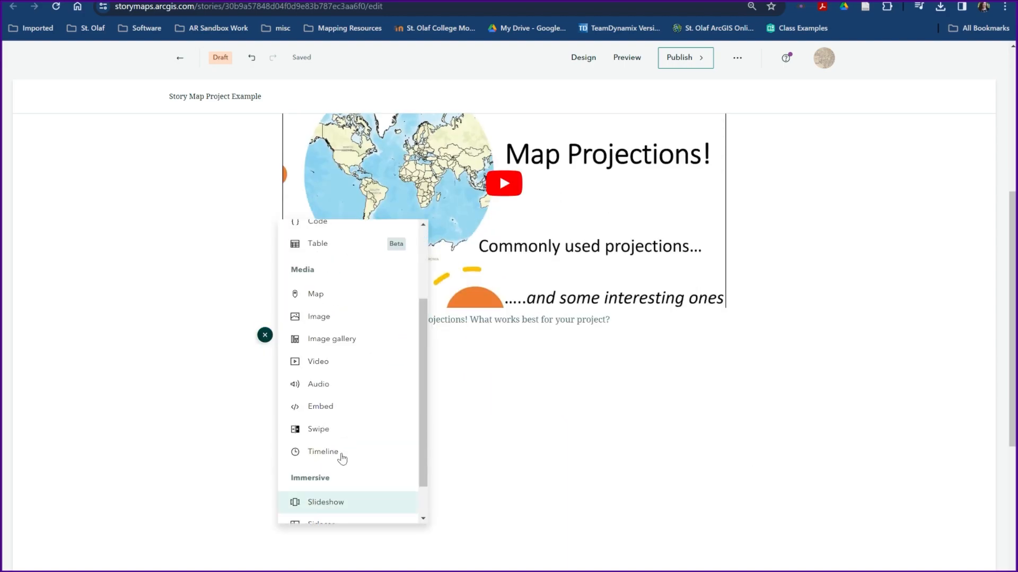
left_click(330, 402)
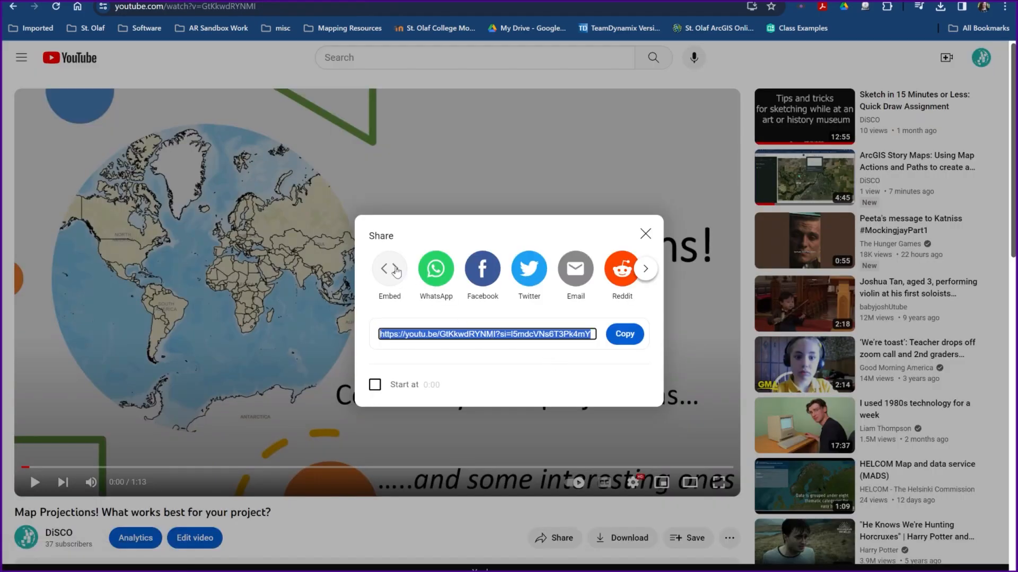
left_click(392, 270)
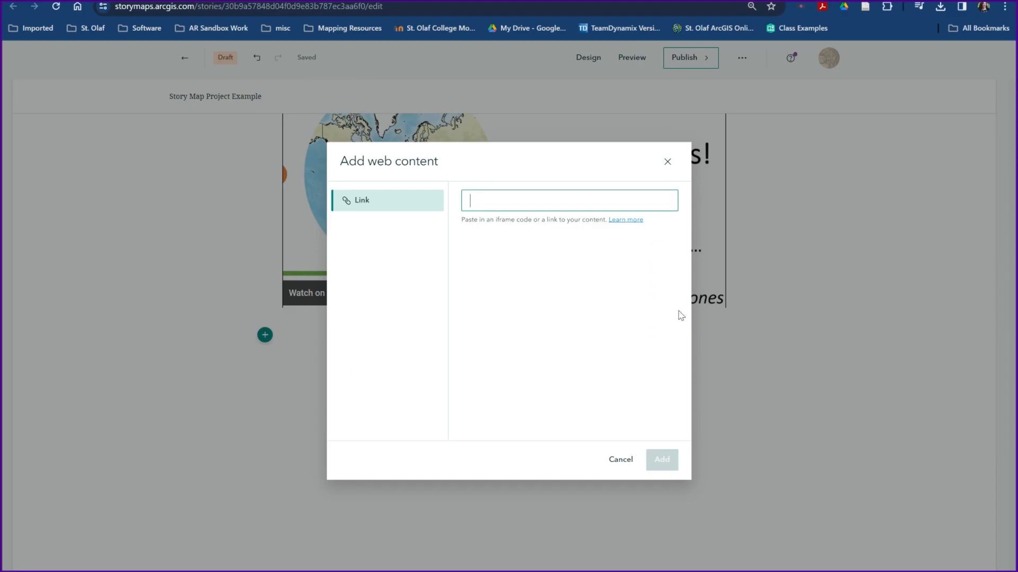
key("ctrl+v")
left_click(662, 460)
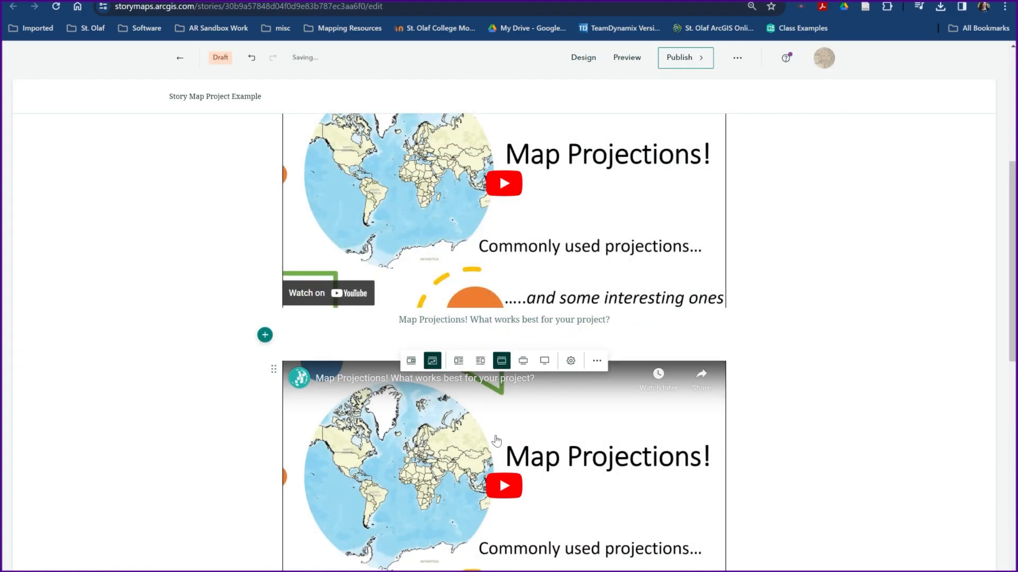
Set the embedded block to a float layout beside text, then switch it to card display
scroll(779, 371, "down", 3)
scroll(557, 162, "up", 2)
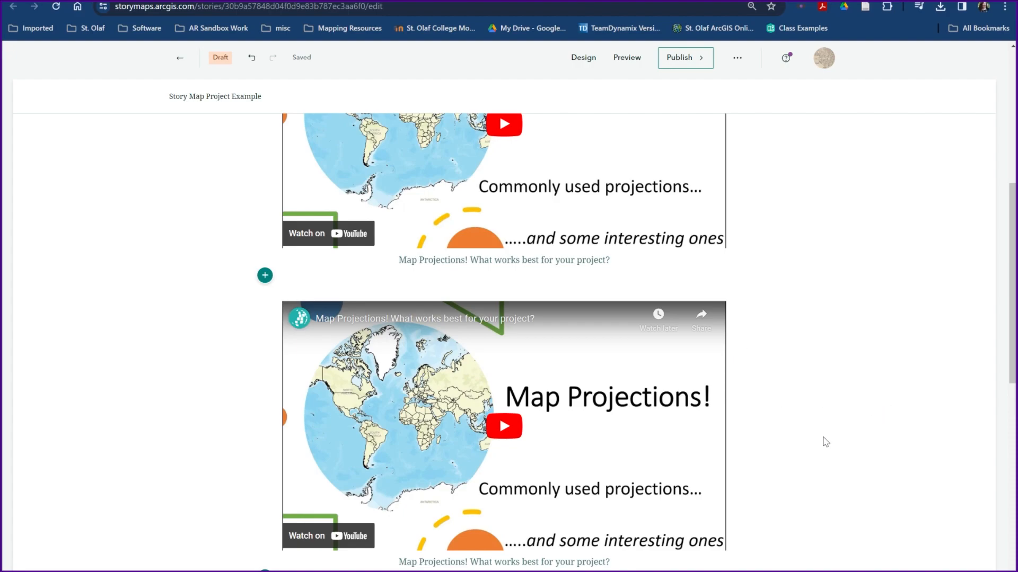
mouse_move(456, 326)
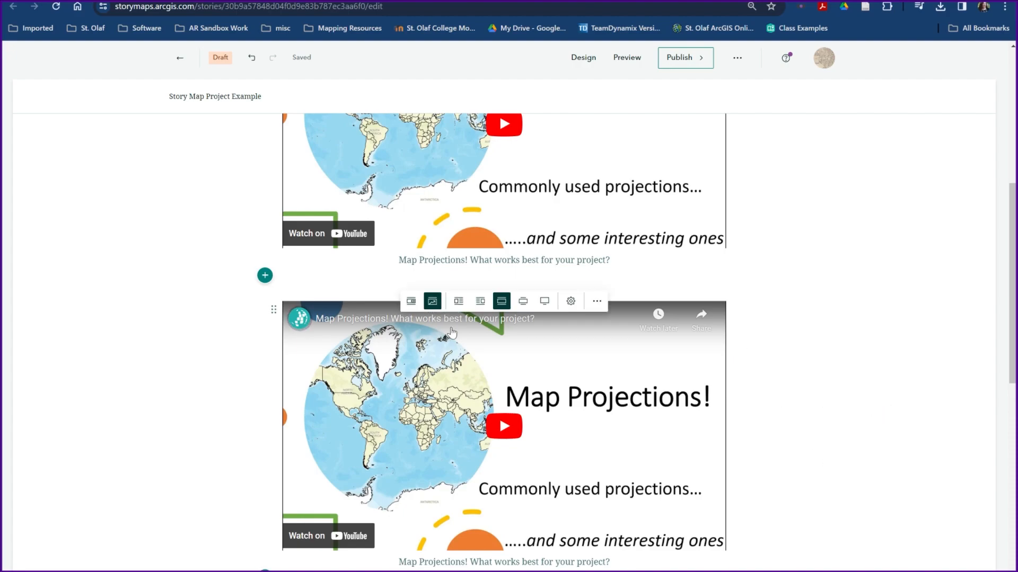
left_click(486, 304)
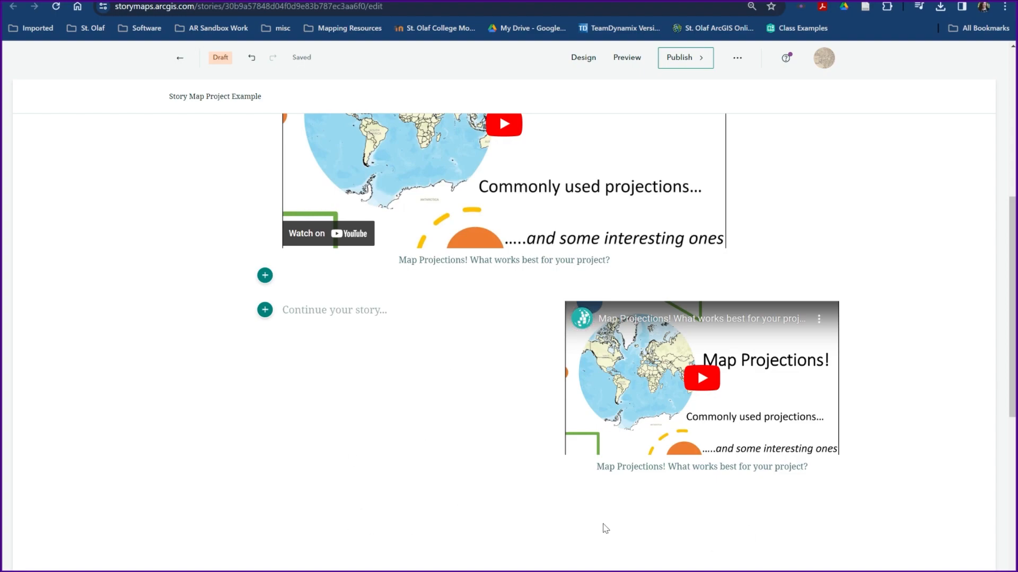
mouse_move(628, 313)
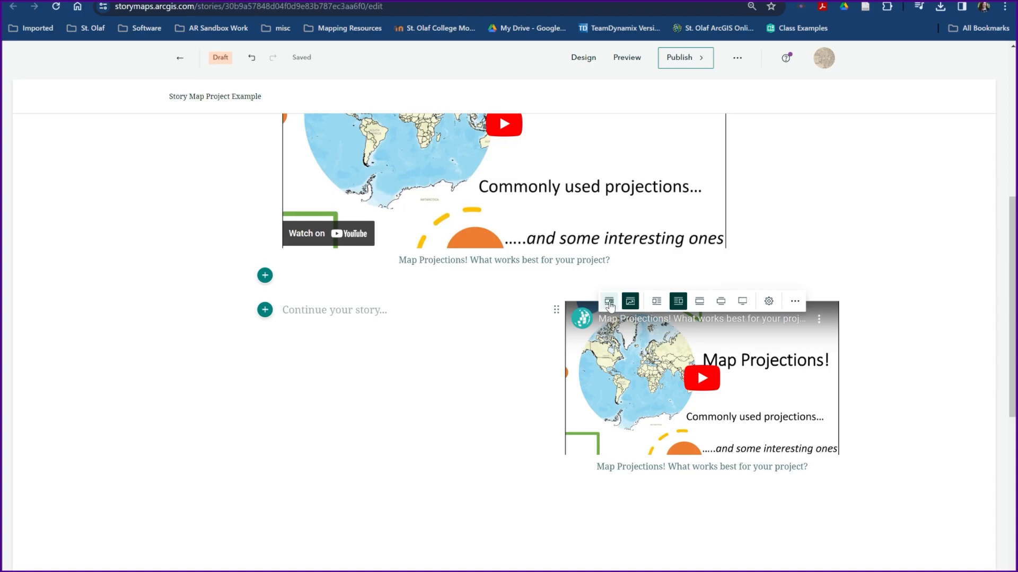
left_click(609, 301)
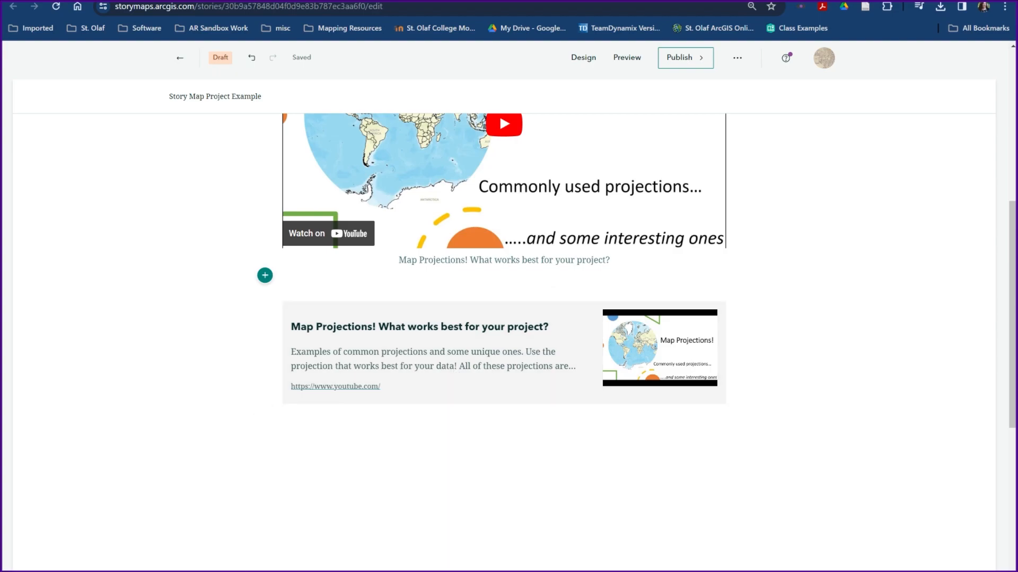
Open projections clip.mp4 from the Drive arcgis folder in a new window
scroll(874, 424, "up", 3)
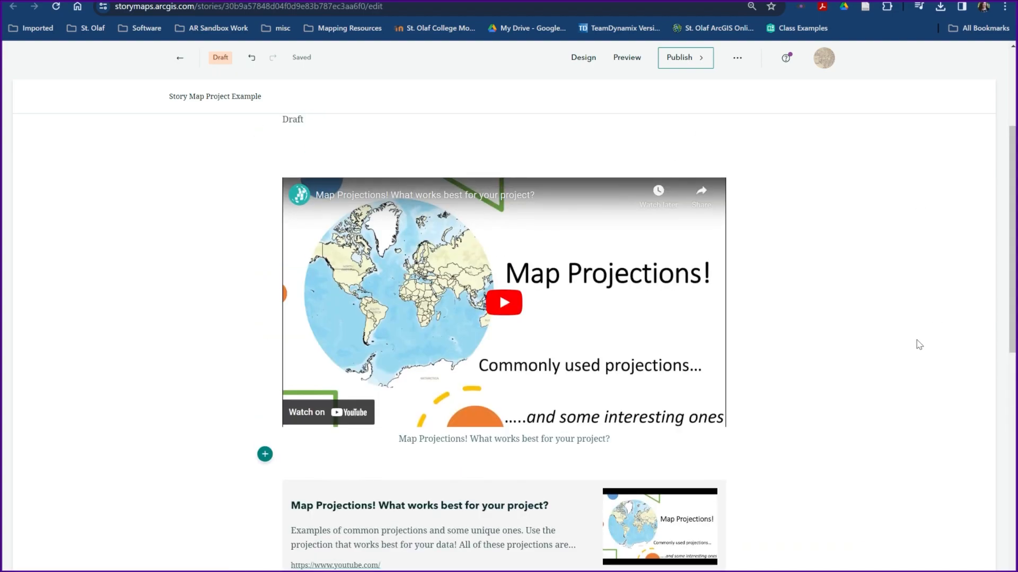
scroll(919, 345, "up", 3)
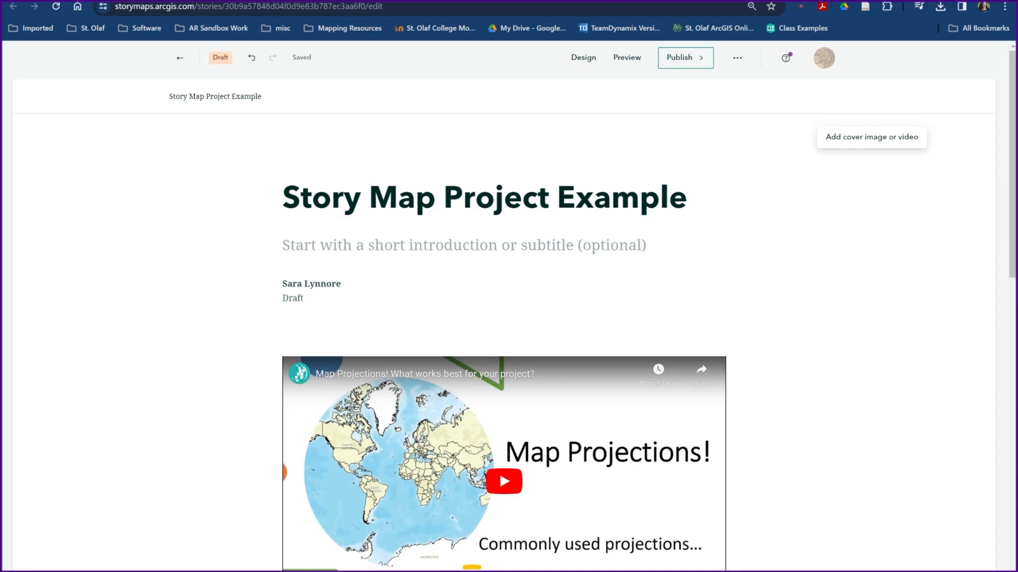
key("ctrl+Tab")
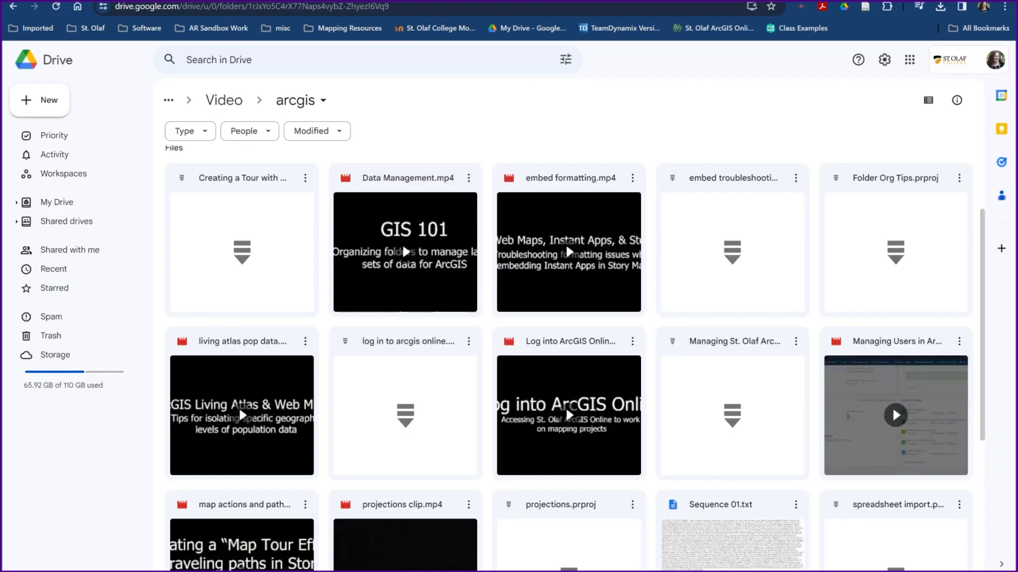
scroll(869, 506, "down", 2)
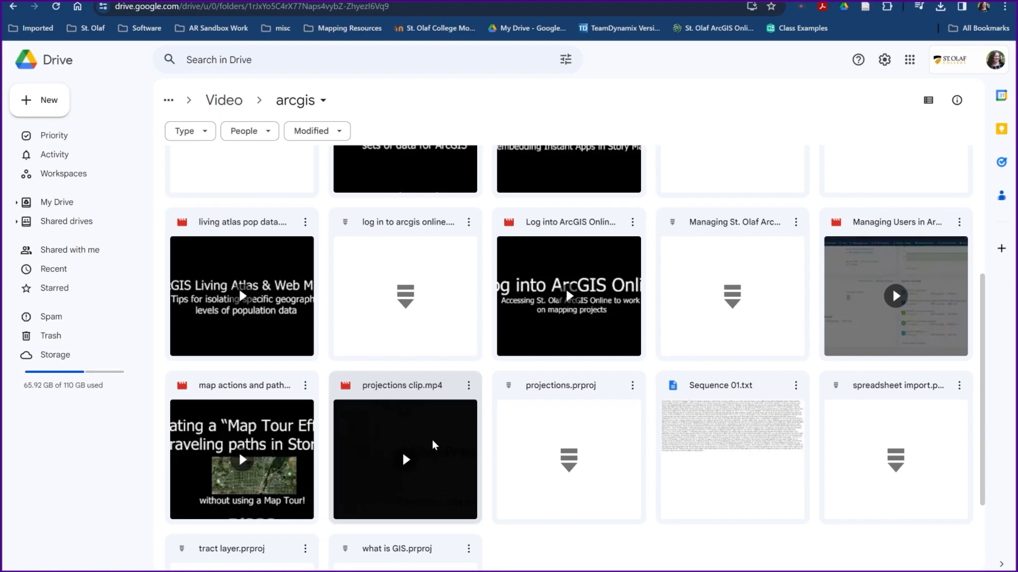
double_click(444, 473)
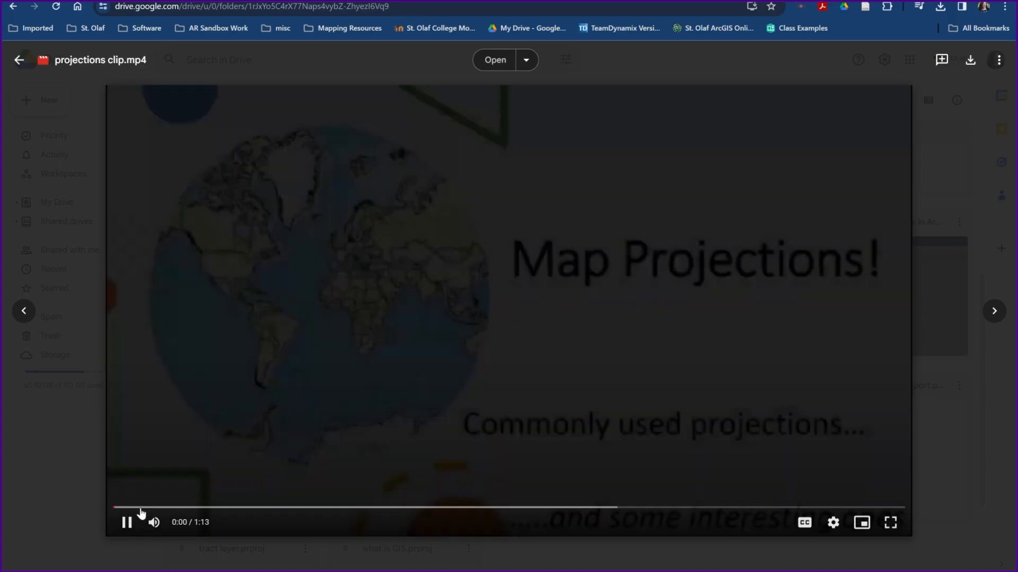
left_click(132, 523)
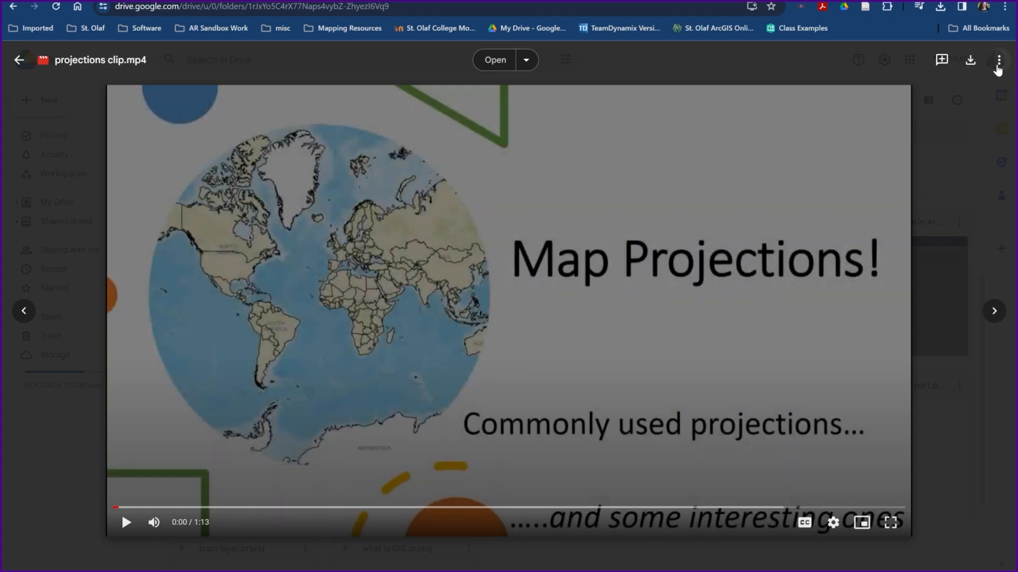
left_click(999, 63)
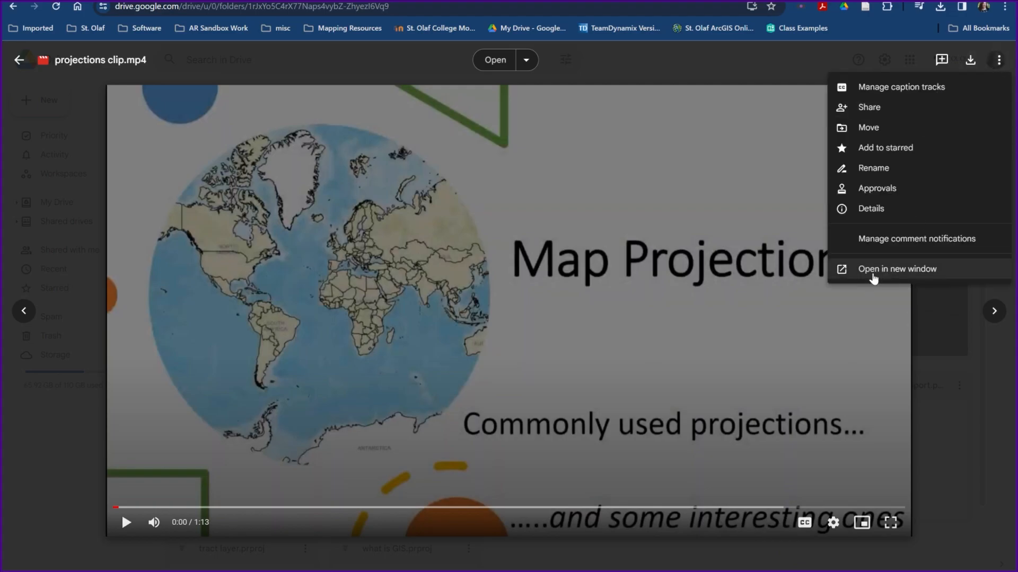
left_click(883, 273)
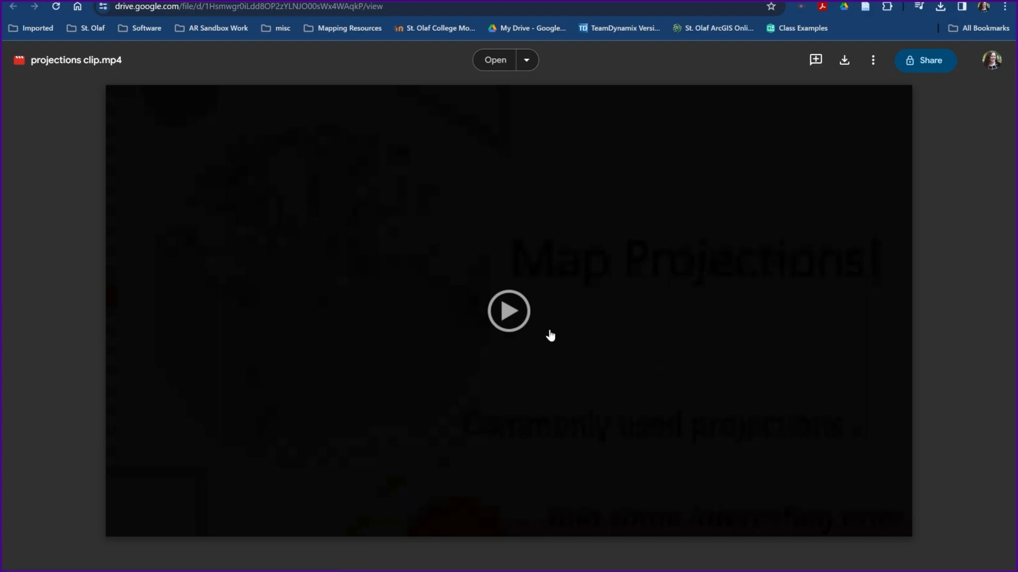
Open the video's Embed item code and select the whole iframe HTML
left_click(875, 63)
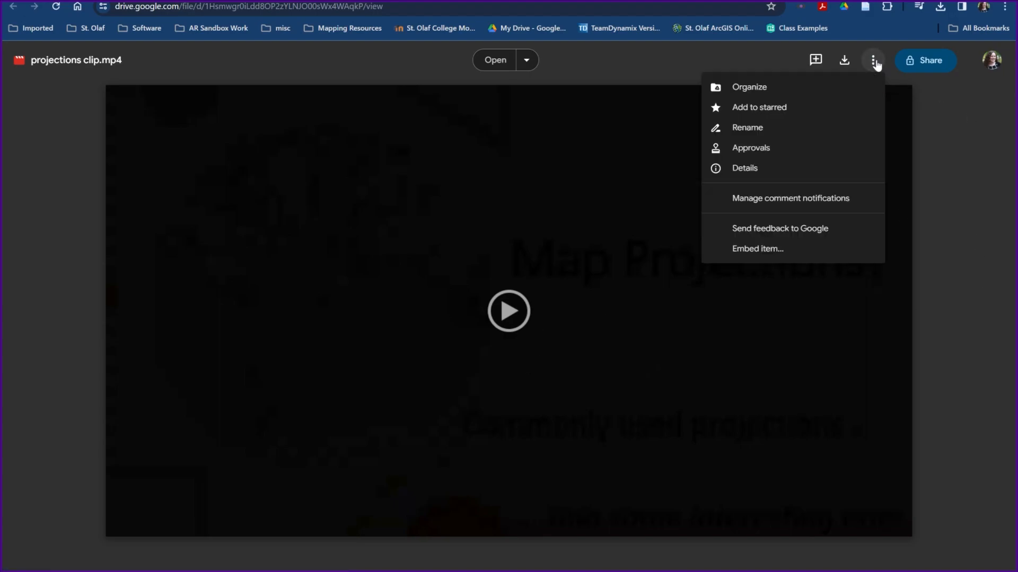
left_click(769, 250)
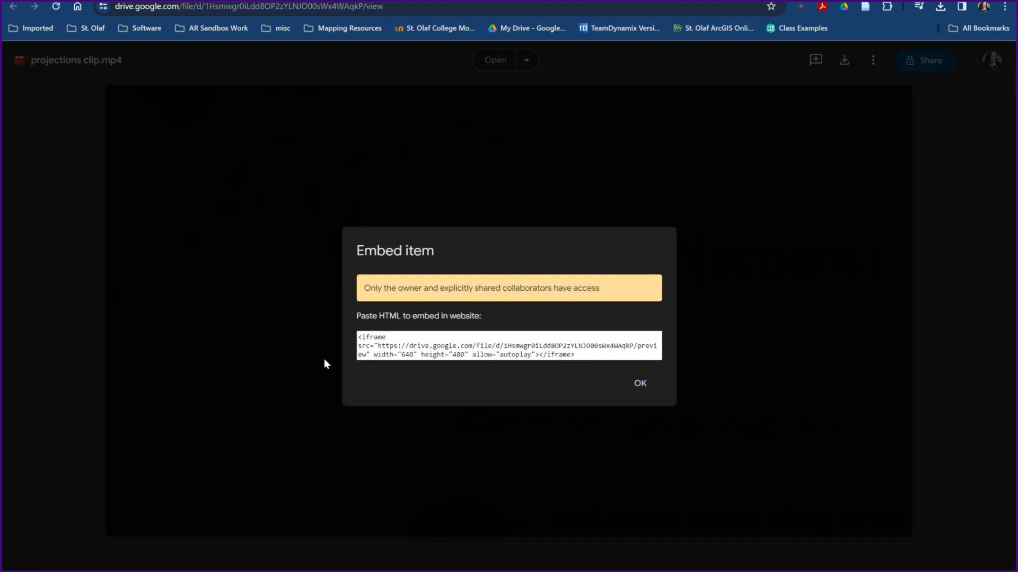
left_click_drag(358, 337, 578, 355)
key("ctrl+c")
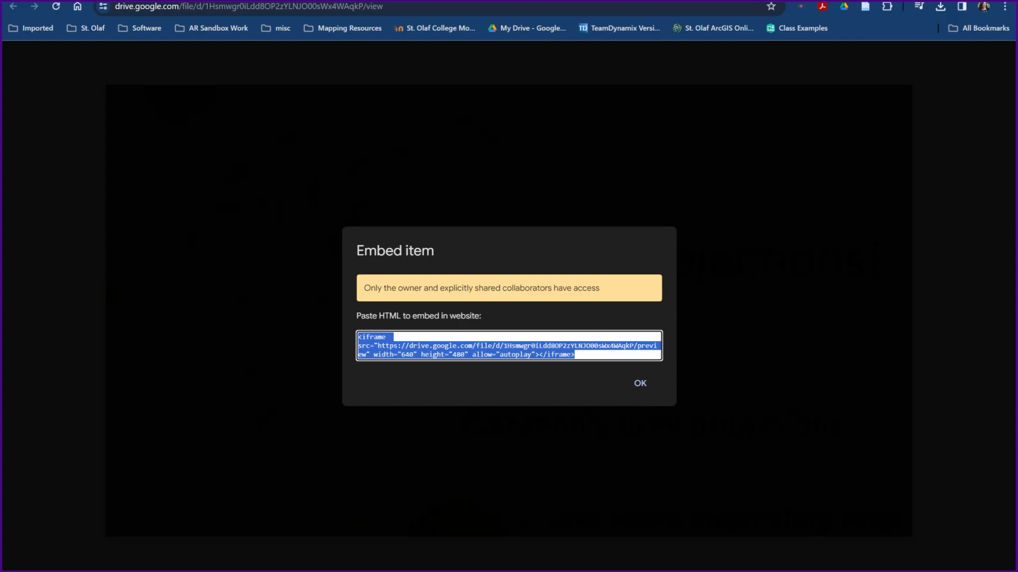
Add an Embed block below the YouTube card by pasting the Drive video's iframe code
left_click(186, 1)
scroll(195, 342, "down", 11)
scroll(323, 354, "up", 2)
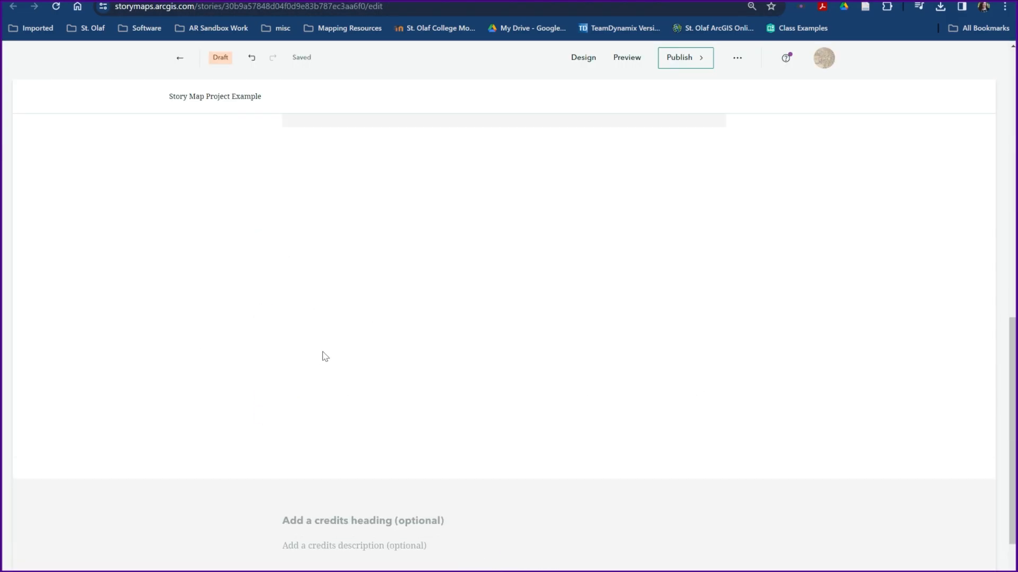
left_click(264, 174)
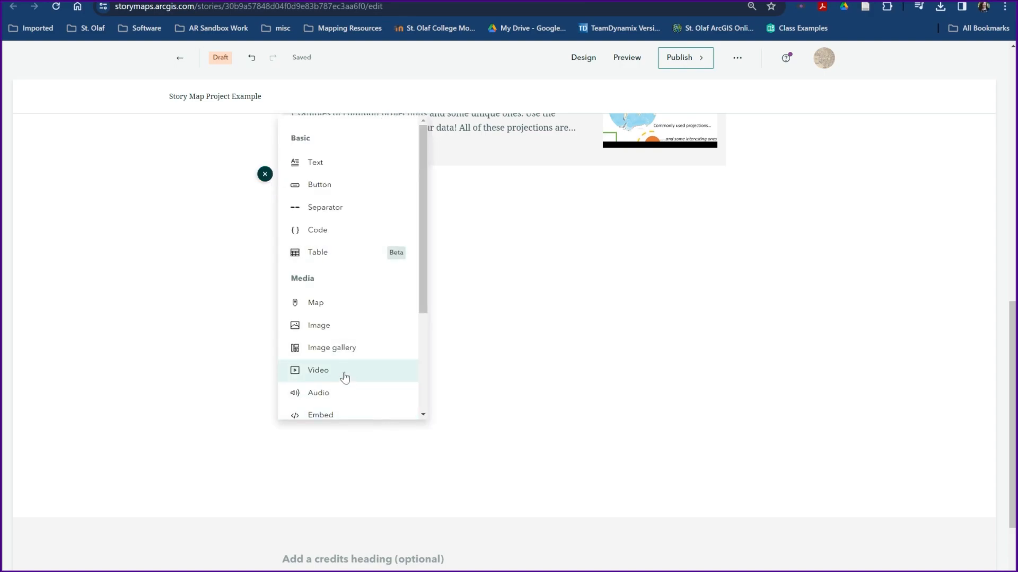
mouse_move(321, 374)
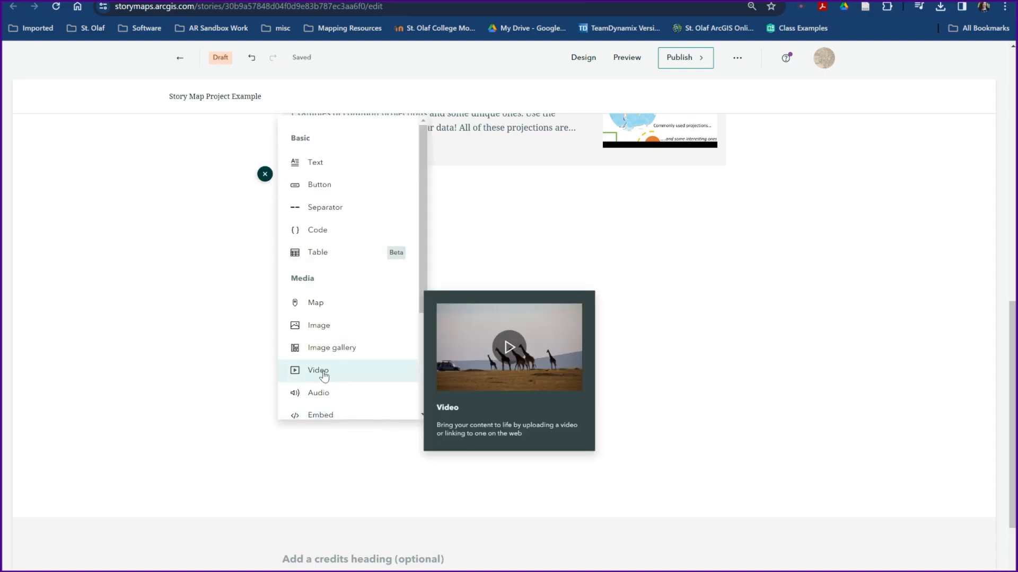
left_click(324, 418)
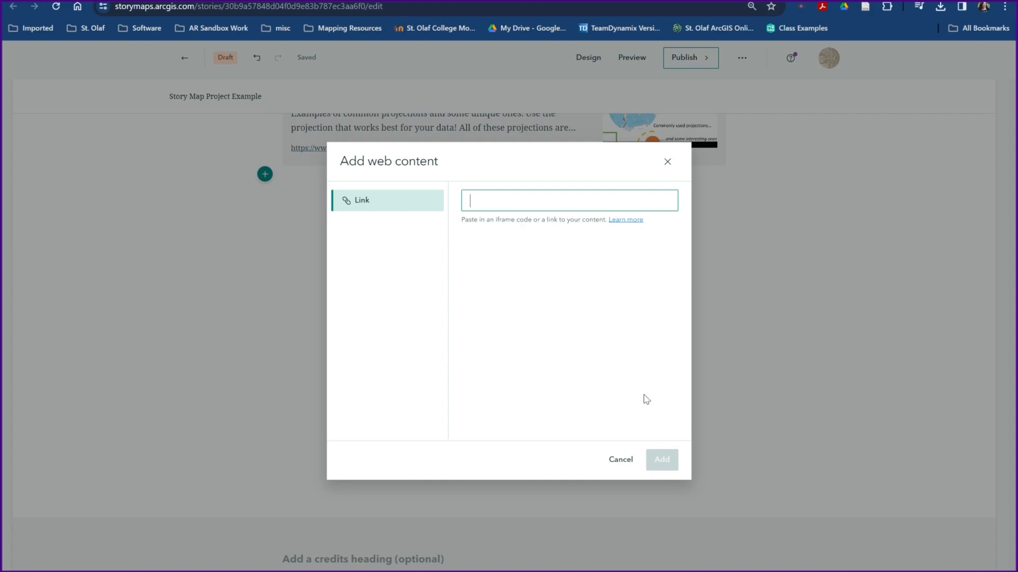
key("ctrl+v")
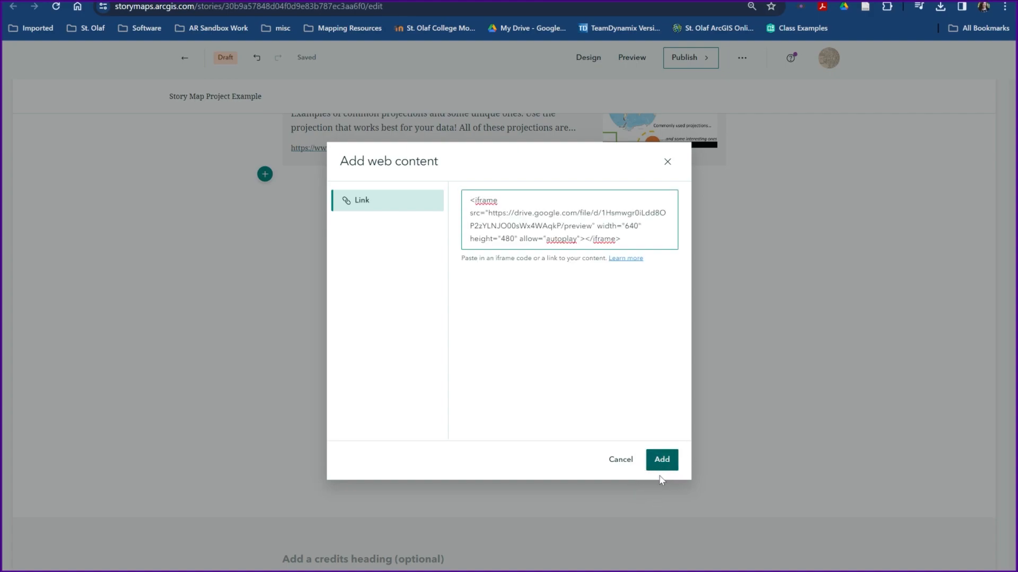
left_click(660, 466)
mouse_move(454, 295)
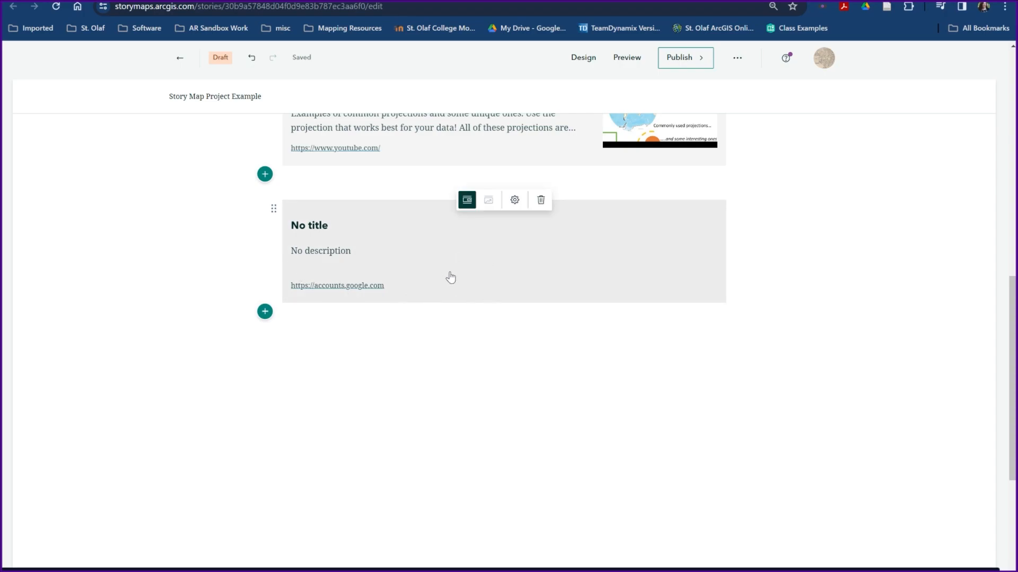
Change the Drive video's general access to Anyone with the link in its sharing settings
left_click(500, 311)
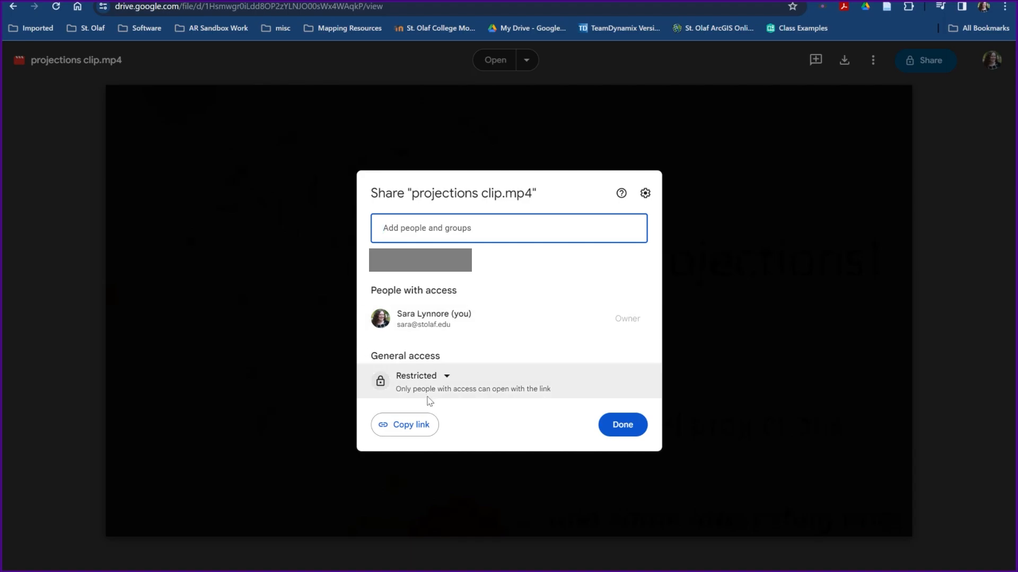
left_click(416, 377)
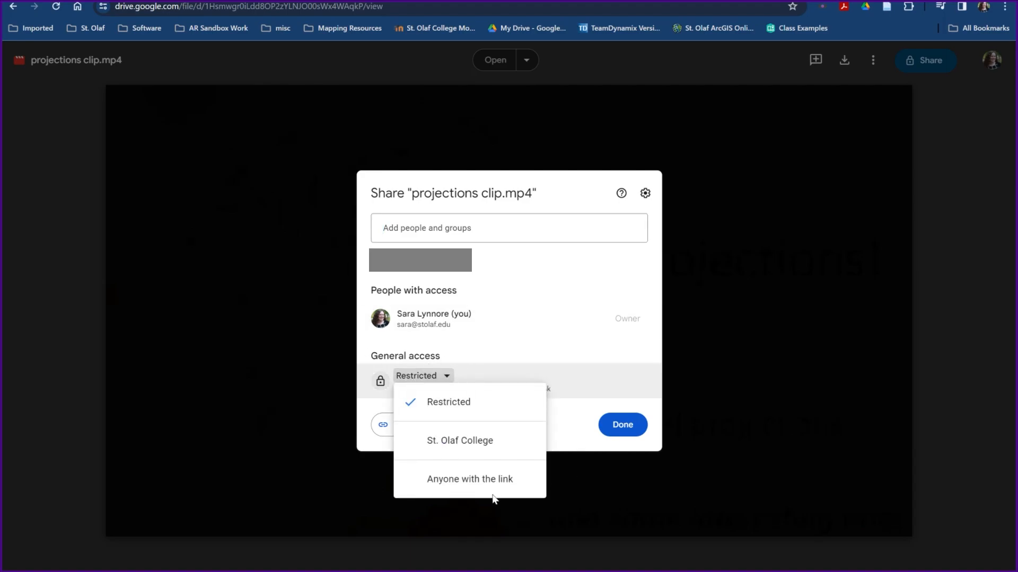
left_click(467, 480)
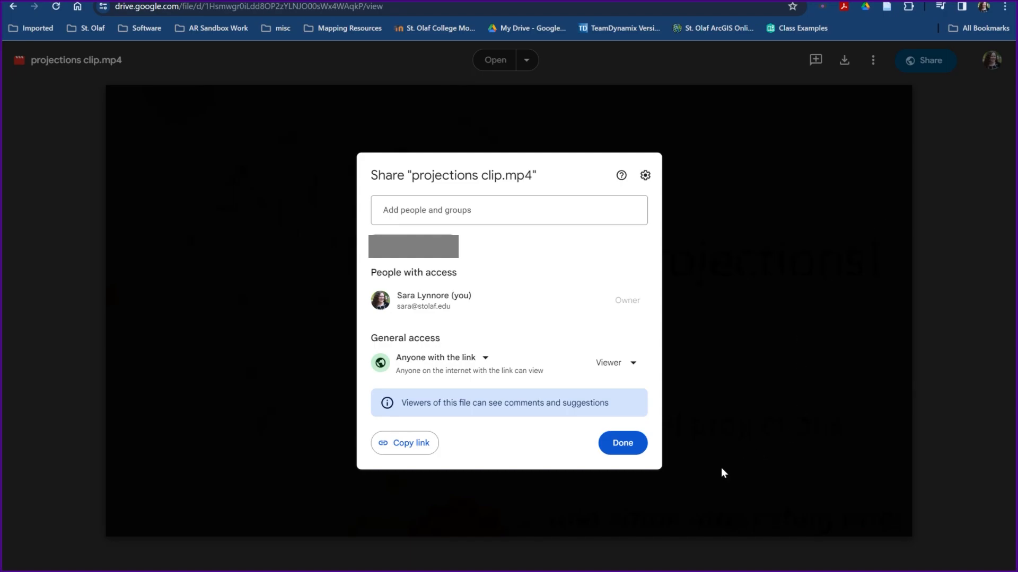
left_click(619, 442)
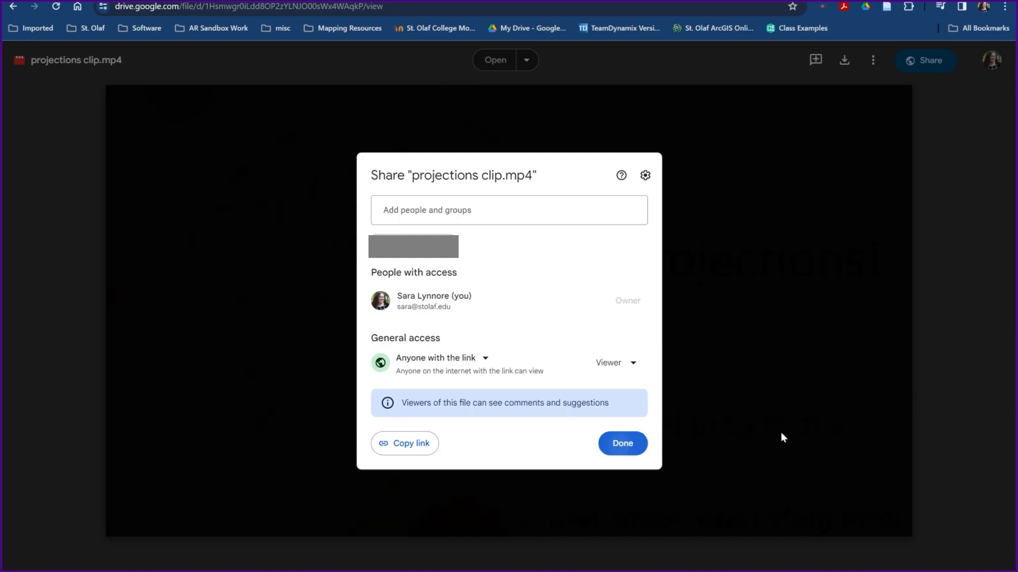
Reopen the Drive video's Embed item dialog and select the full iframe code again
left_click(872, 61)
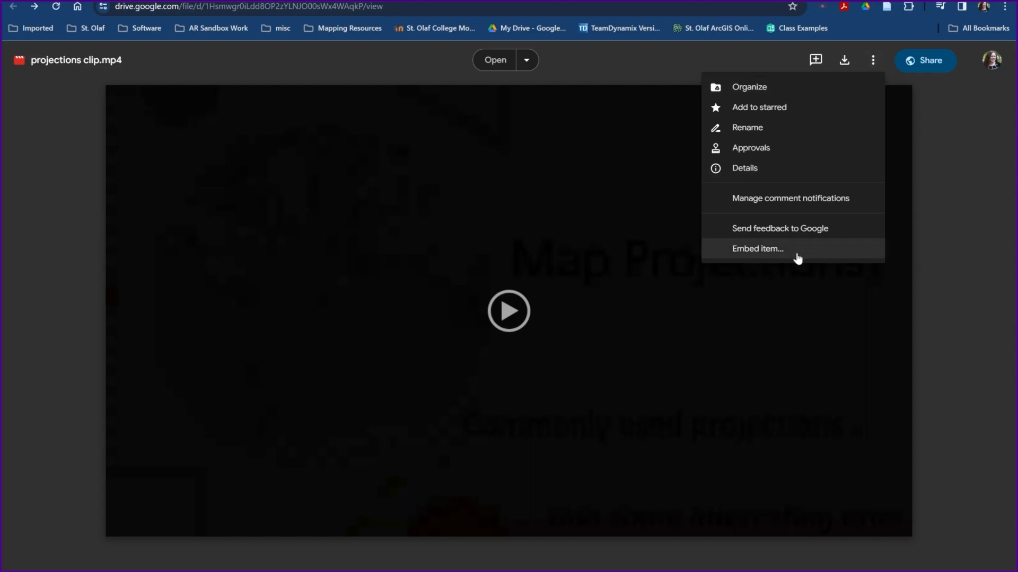
left_click(752, 249)
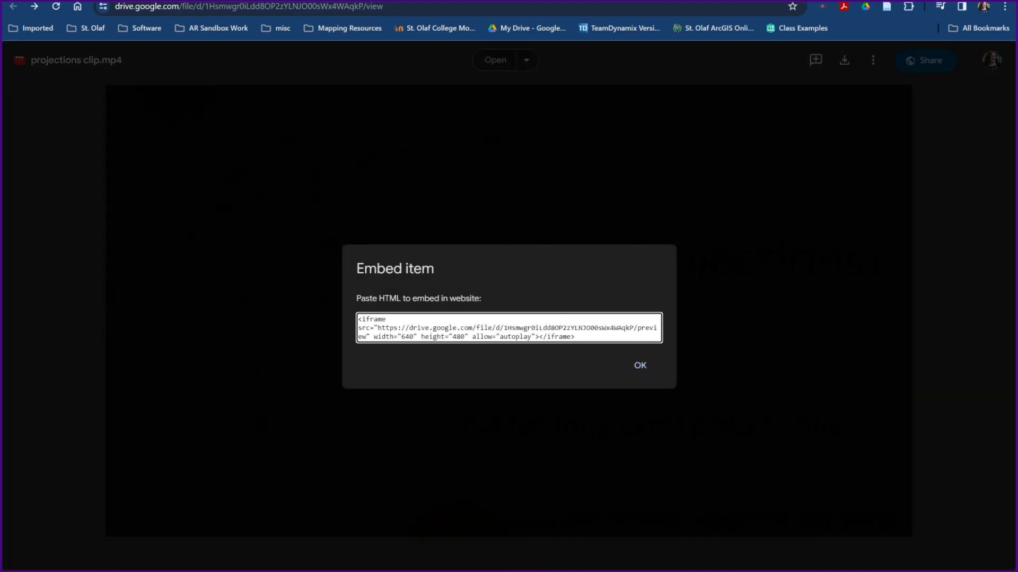
left_click_drag(577, 338, 348, 319)
key("ctrl+c")
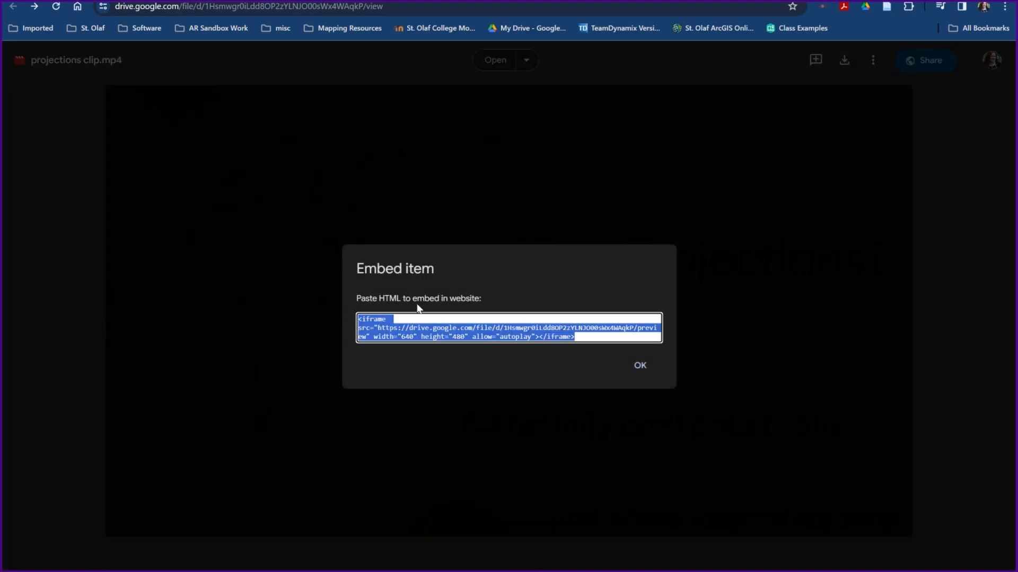
Delete the broken Google embed card from the story
left_click(106, 2)
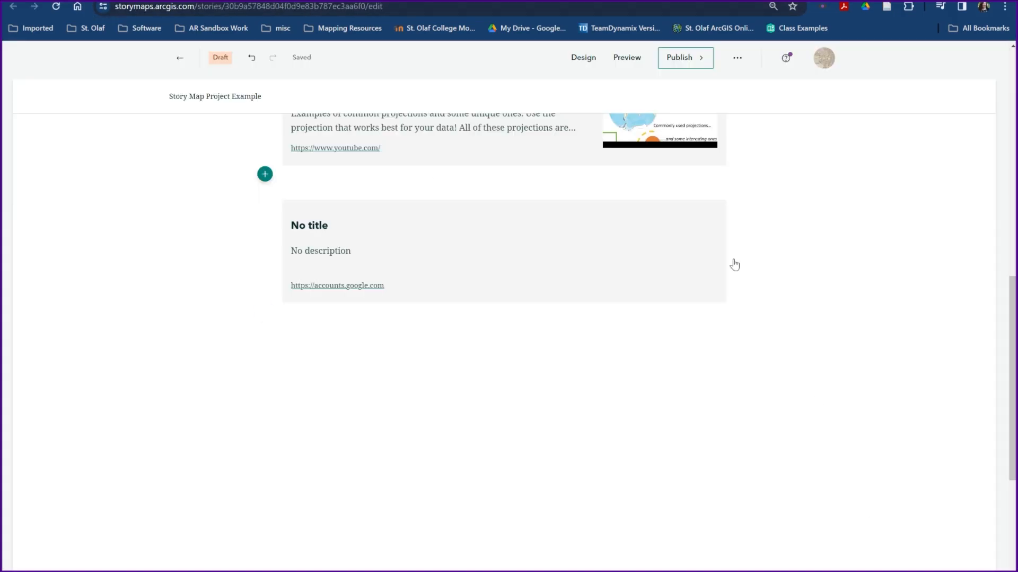
left_click(541, 202)
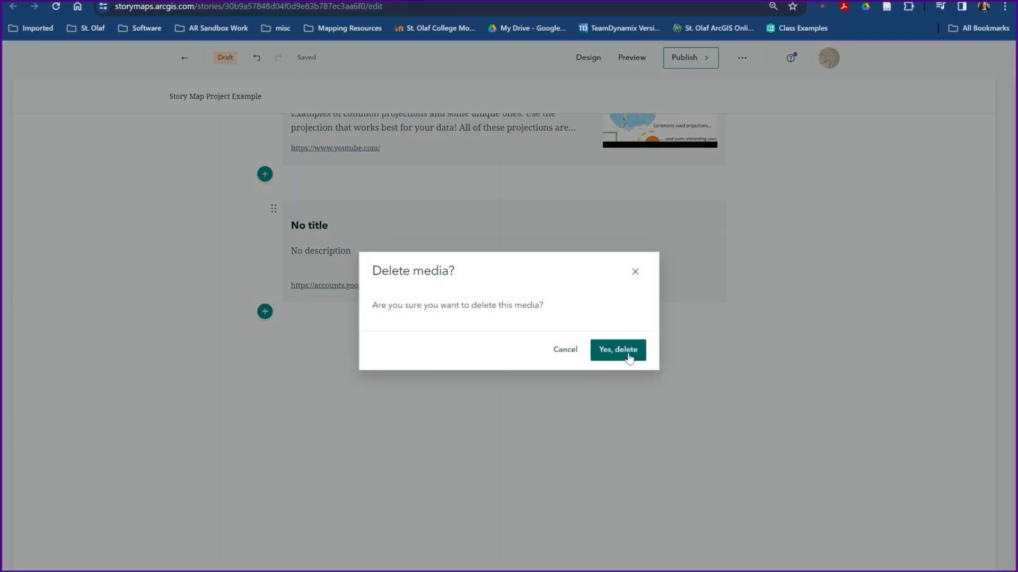
left_click(620, 351)
Embed the Drive video below the YouTube card by pasting its iframe code, then play it to test
left_click(265, 175)
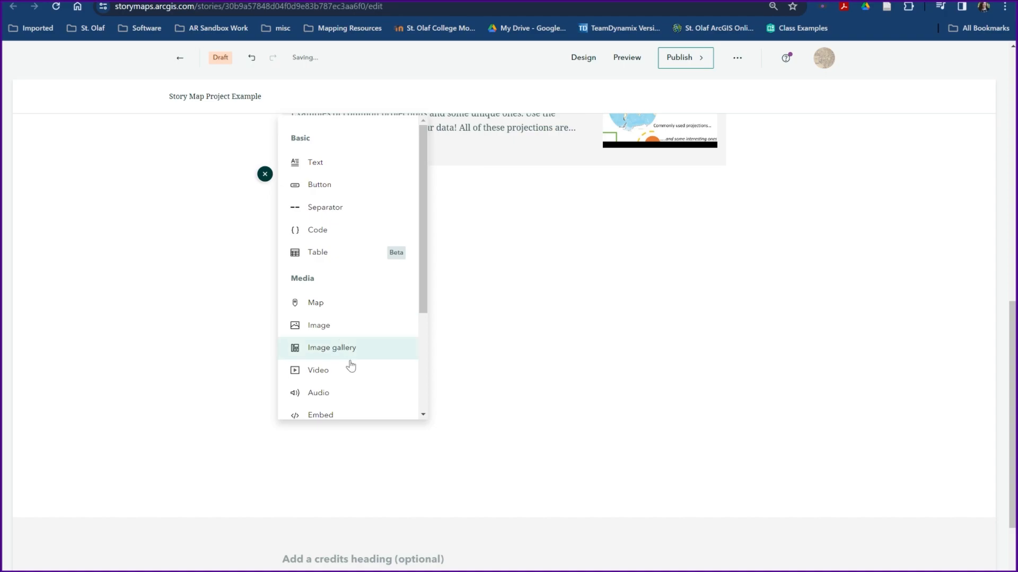
left_click(339, 415)
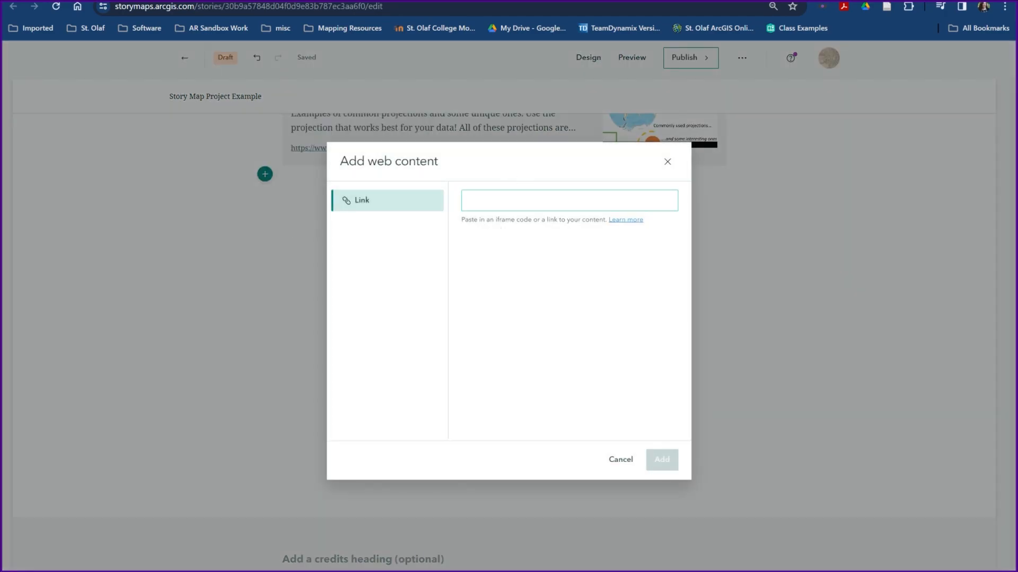
key("ctrl+v")
left_click(669, 471)
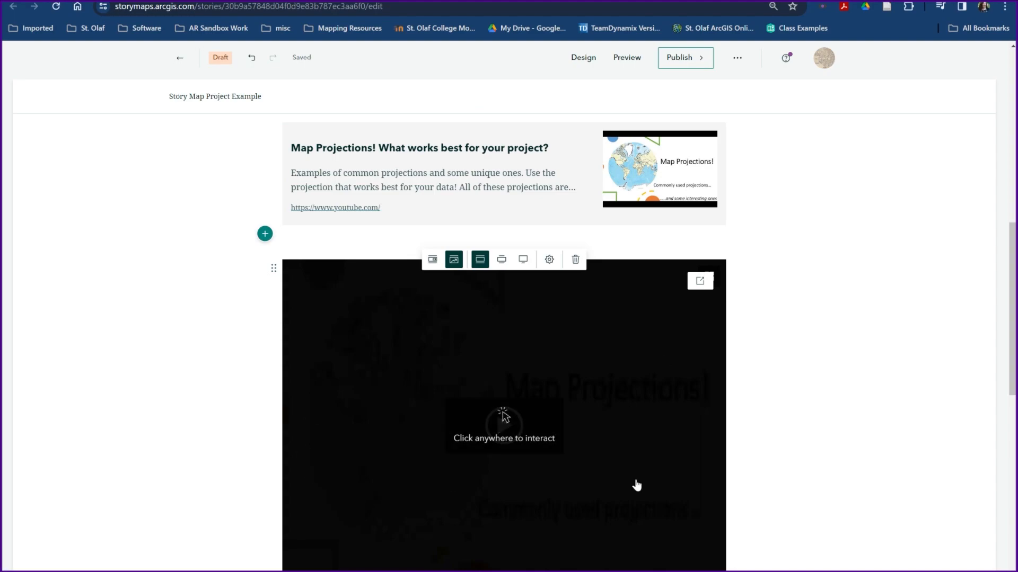
scroll(636, 484, "down", 2)
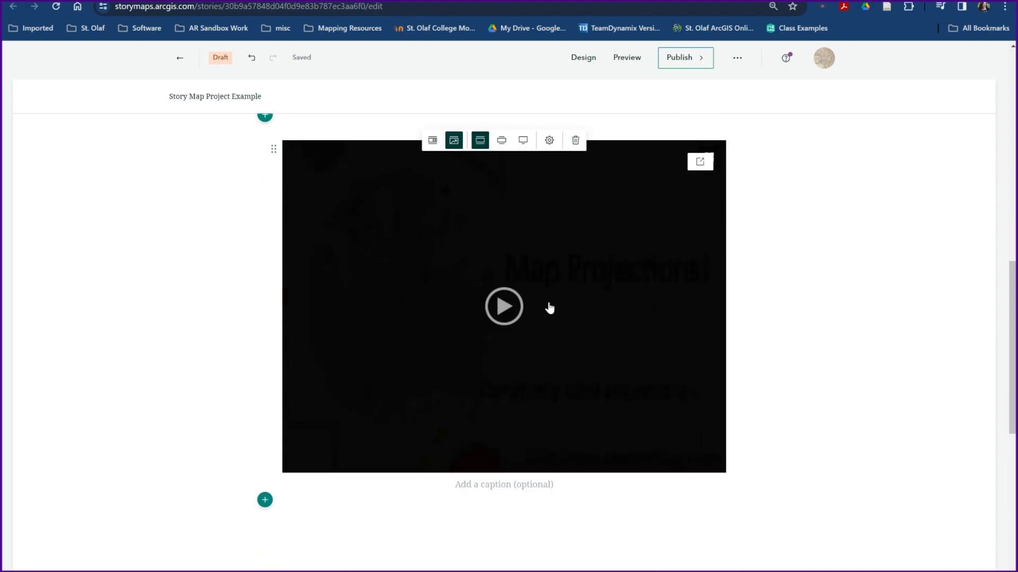
left_click(503, 313)
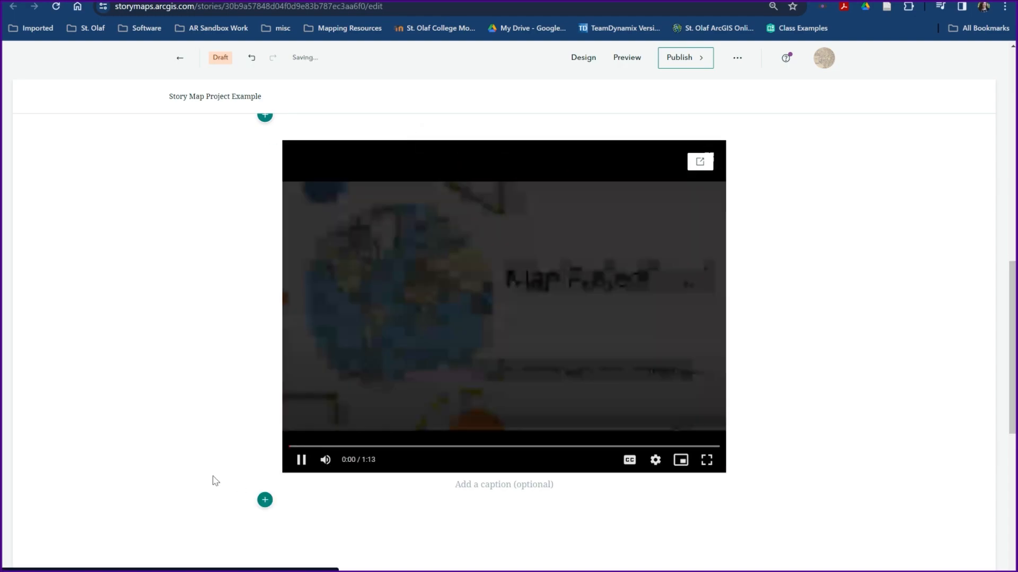